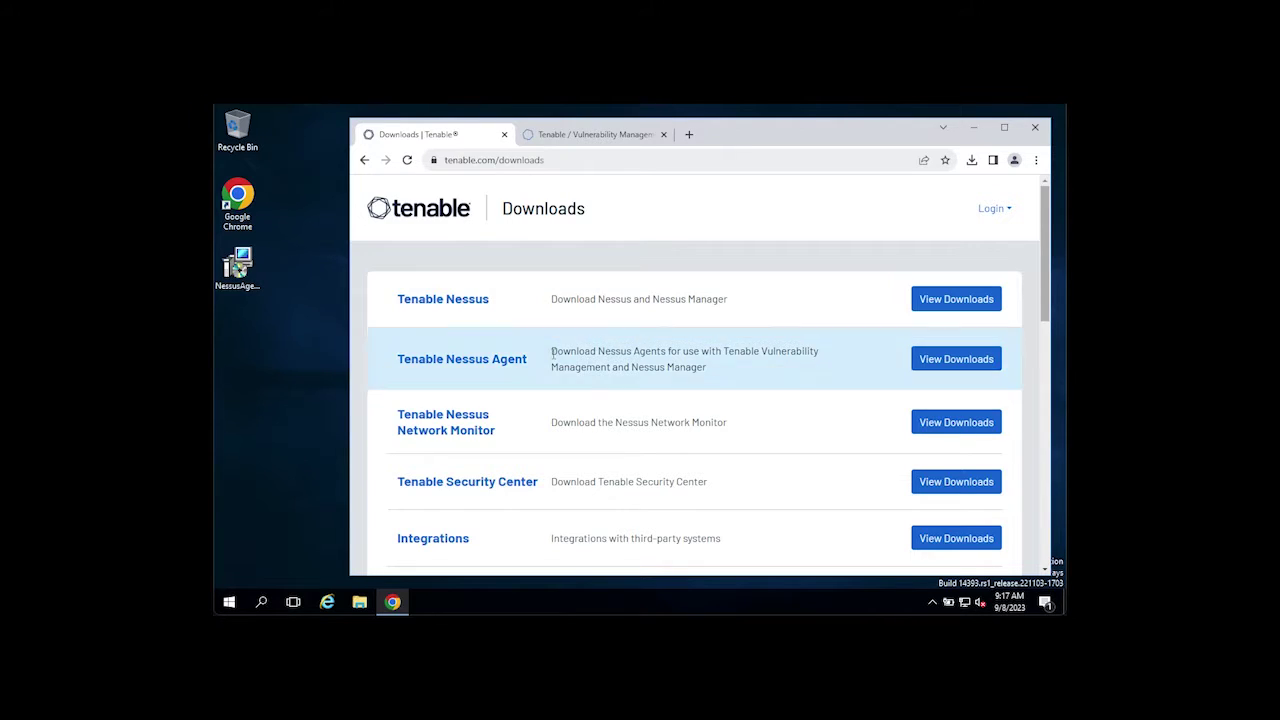
# Open the Nessus Agent downloads page, browse the 10.4.2 packages, and select the downloaded installer.
pyautogui.click(934, 362)
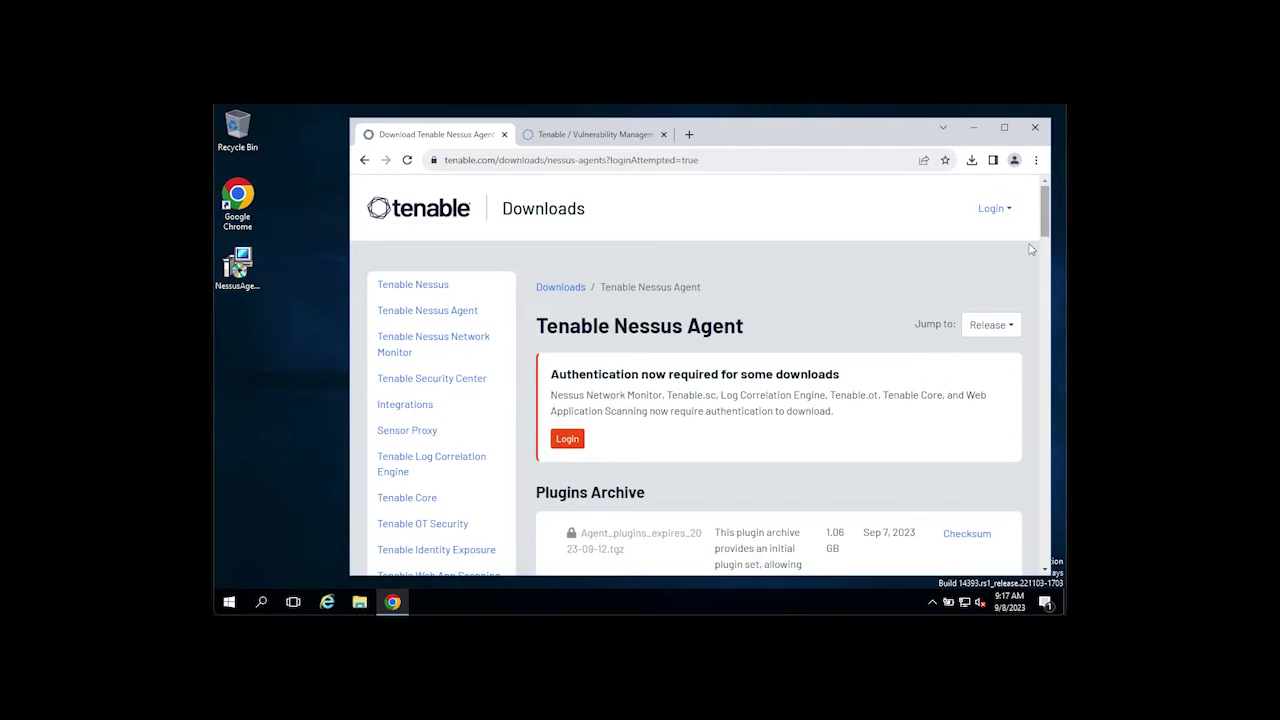
pyautogui.moveTo(1047, 213); pyautogui.dragTo(1038, 350)
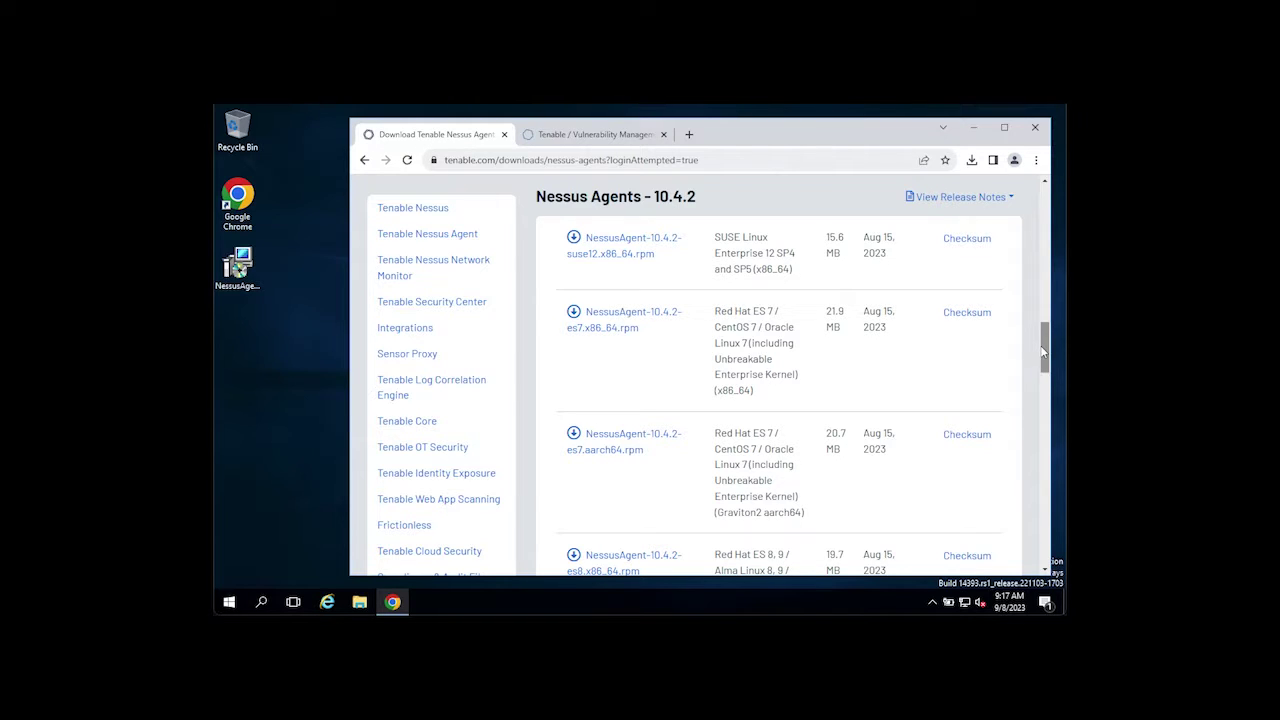
pyautogui.moveTo(1045, 355); pyautogui.dragTo(1043, 175)
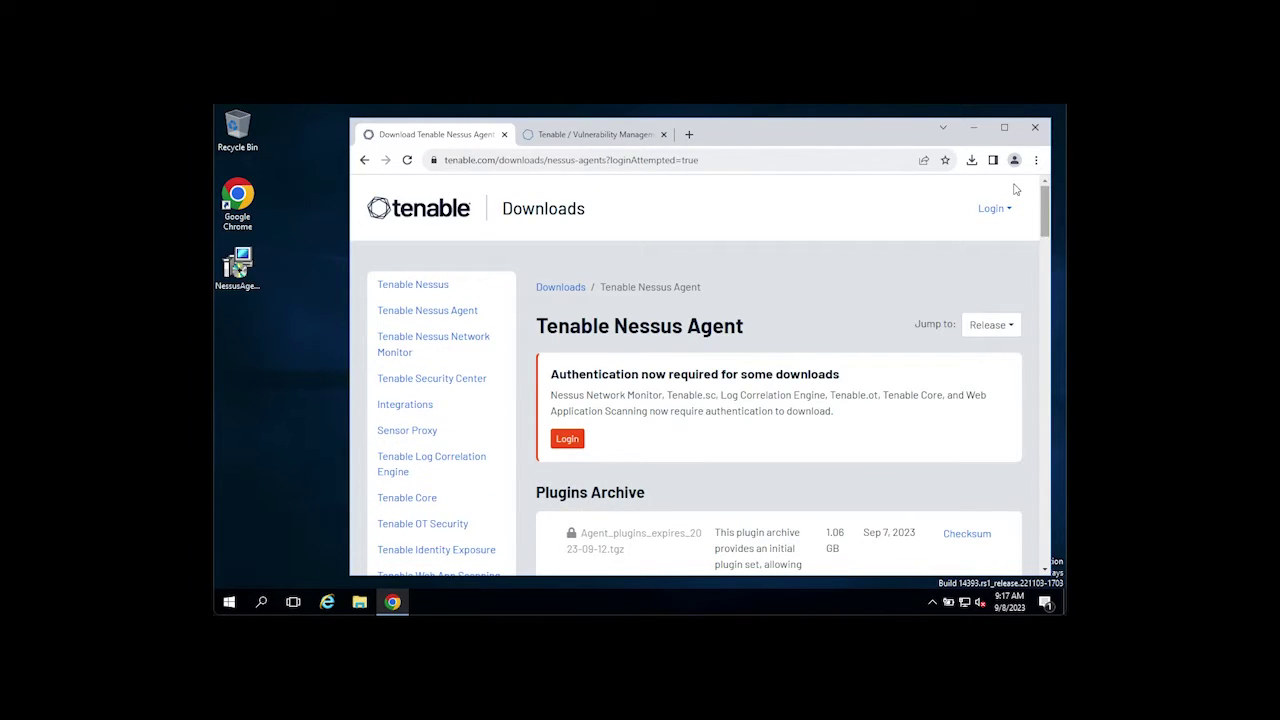
pyautogui.click(248, 283)
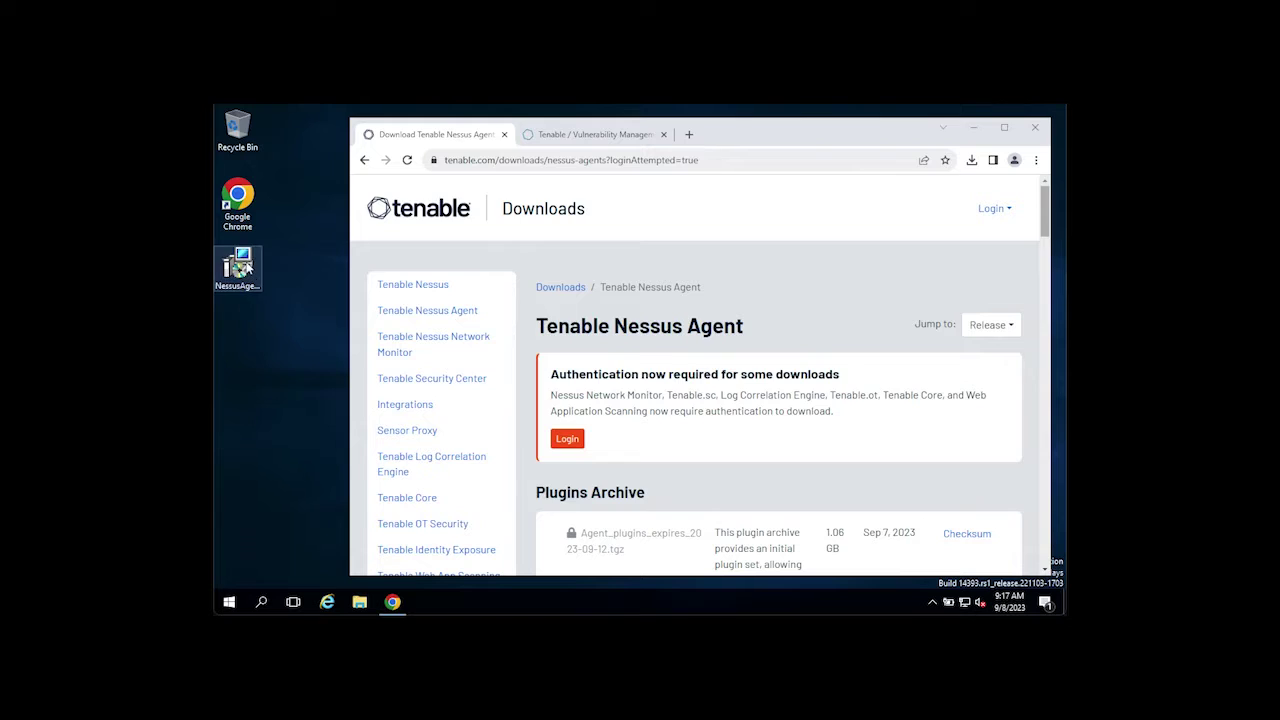
# Launch the Nessus Agent installer, run it past the welcome page, and accept the licence.
pyautogui.doubleClick(248, 281)
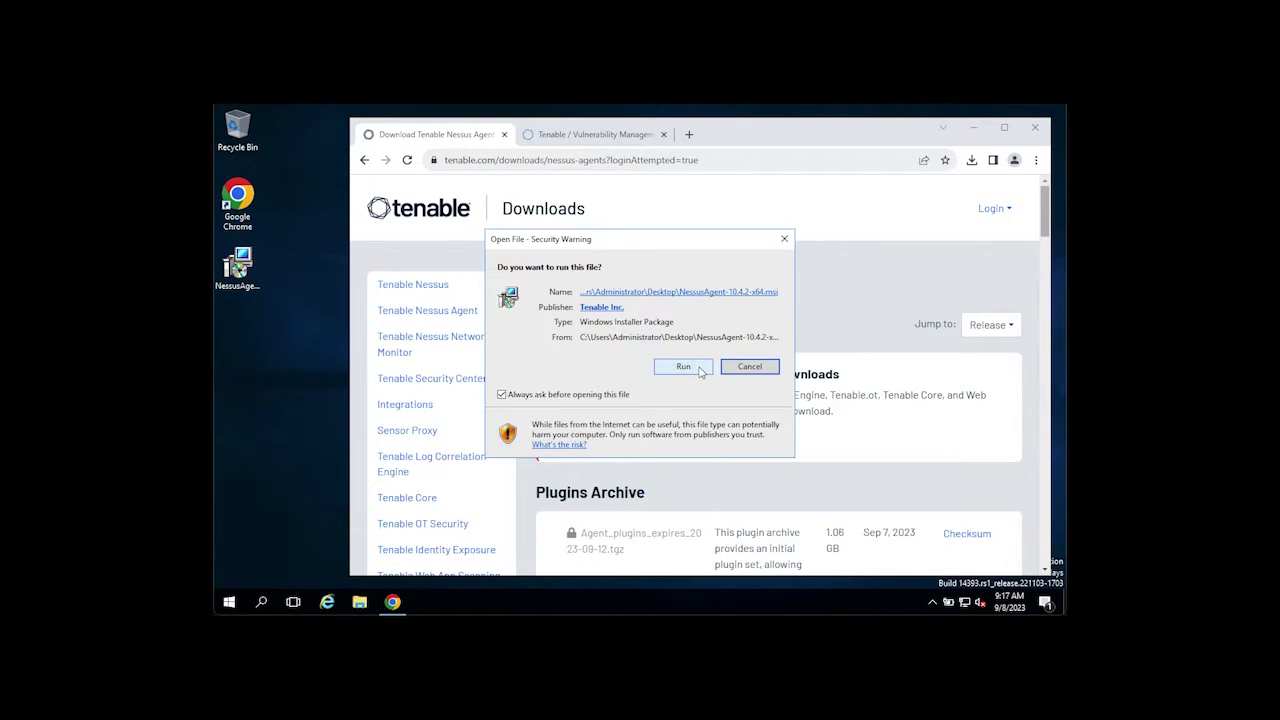
pyautogui.click(700, 369)
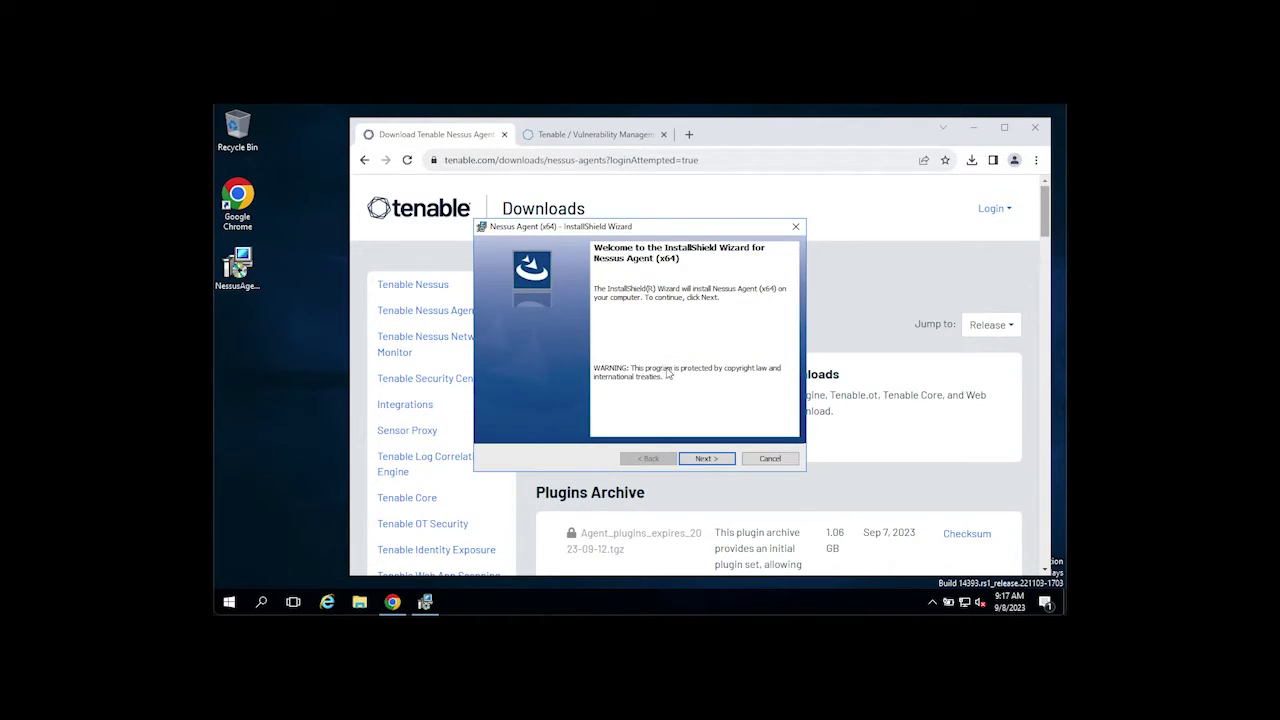
pyautogui.click(707, 458)
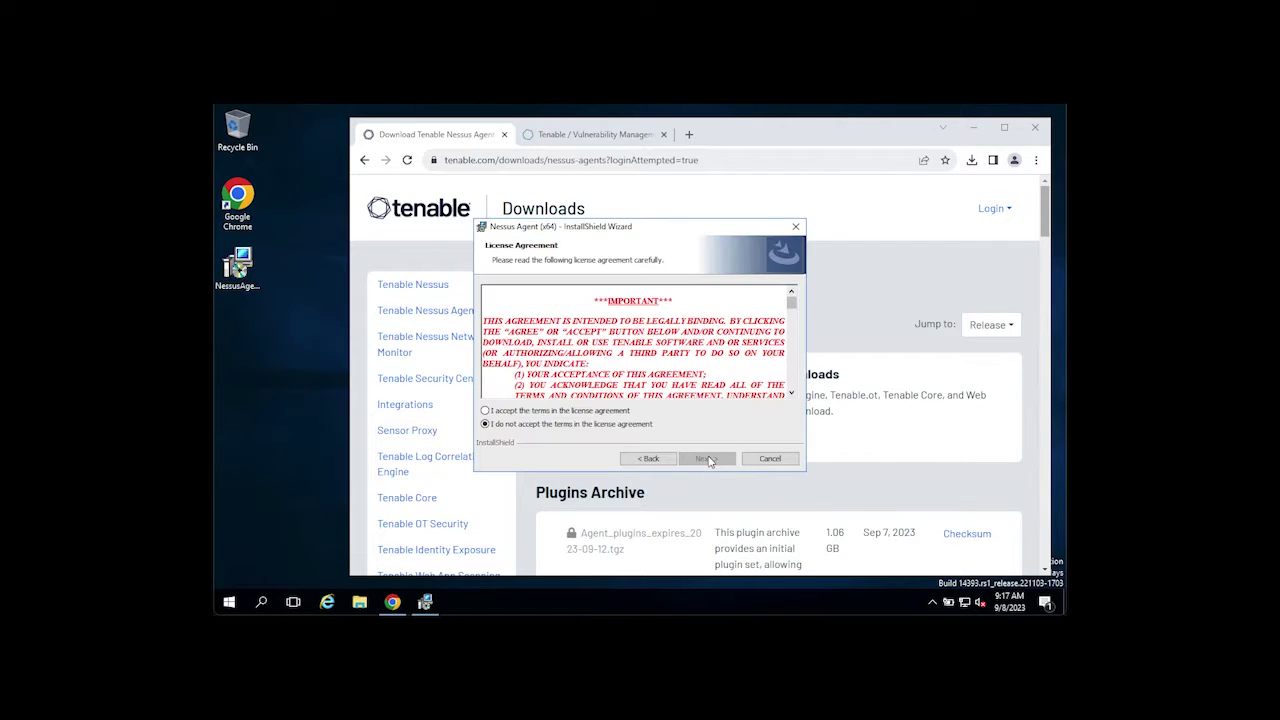
pyautogui.click(548, 411)
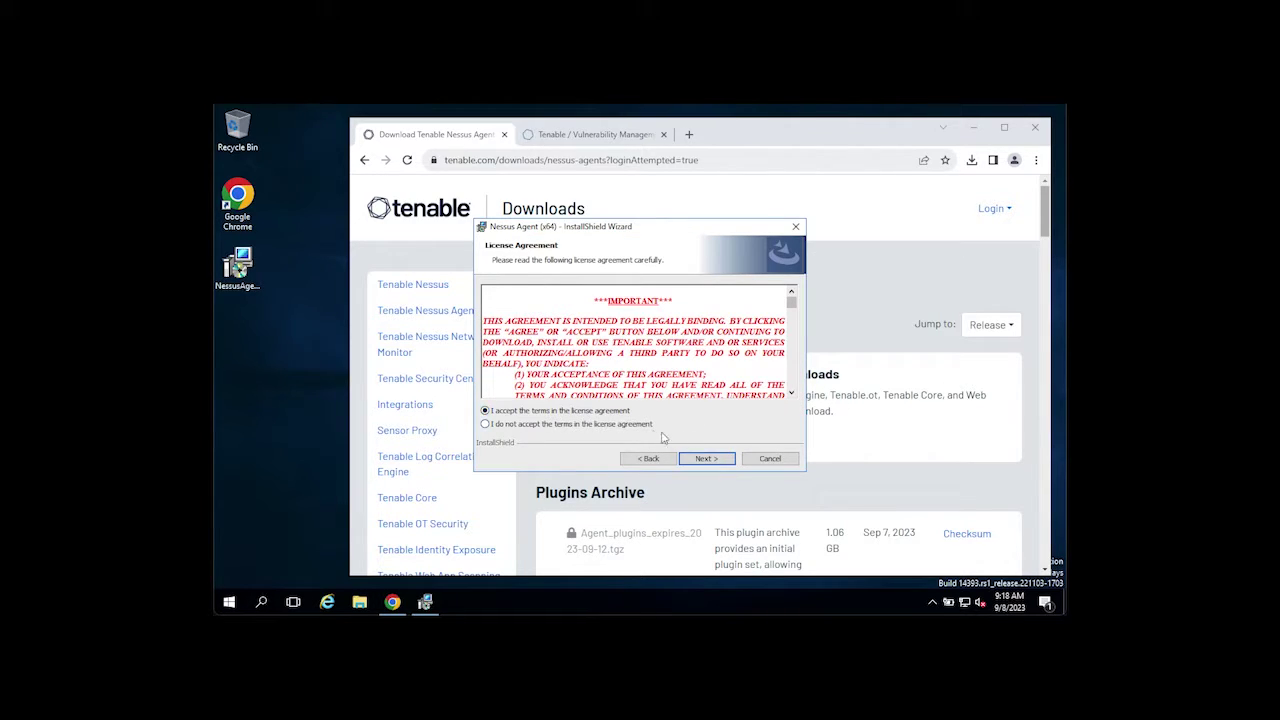
# Keep the default destination folder and Typical setup type, then move the wizard aside.
pyautogui.click(710, 459)
pyautogui.click(710, 459)
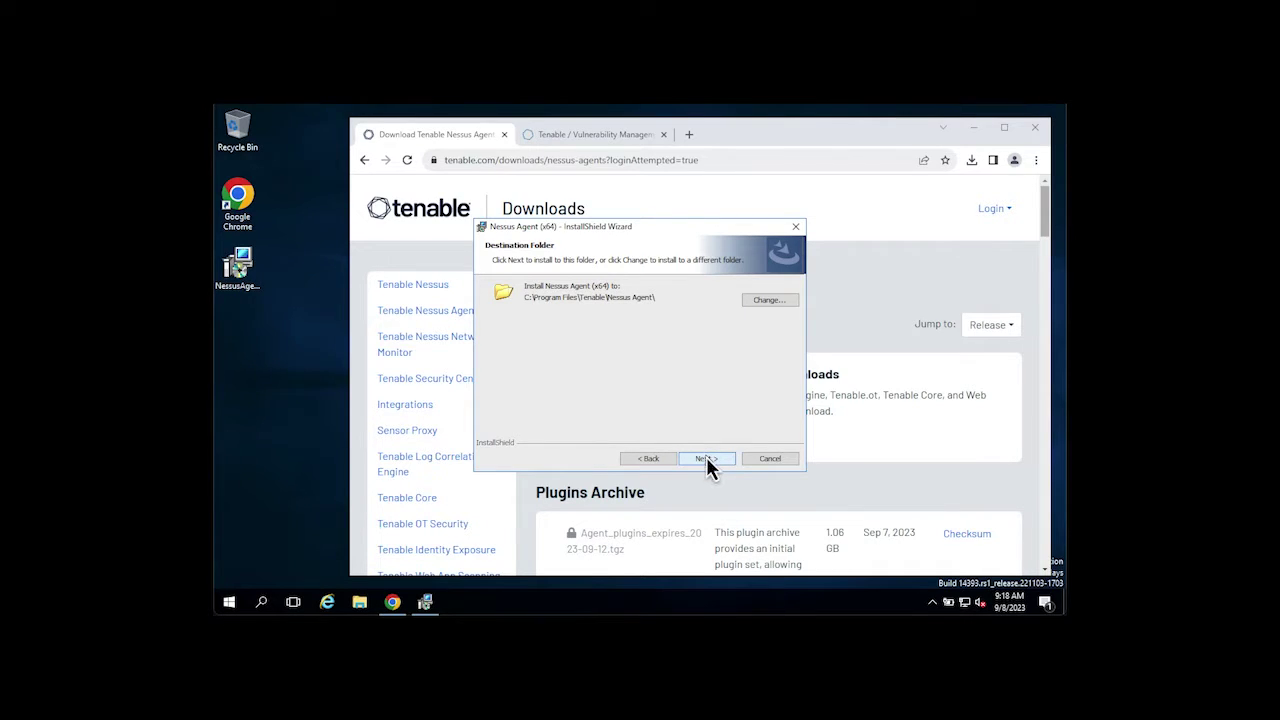
pyautogui.click(706, 459)
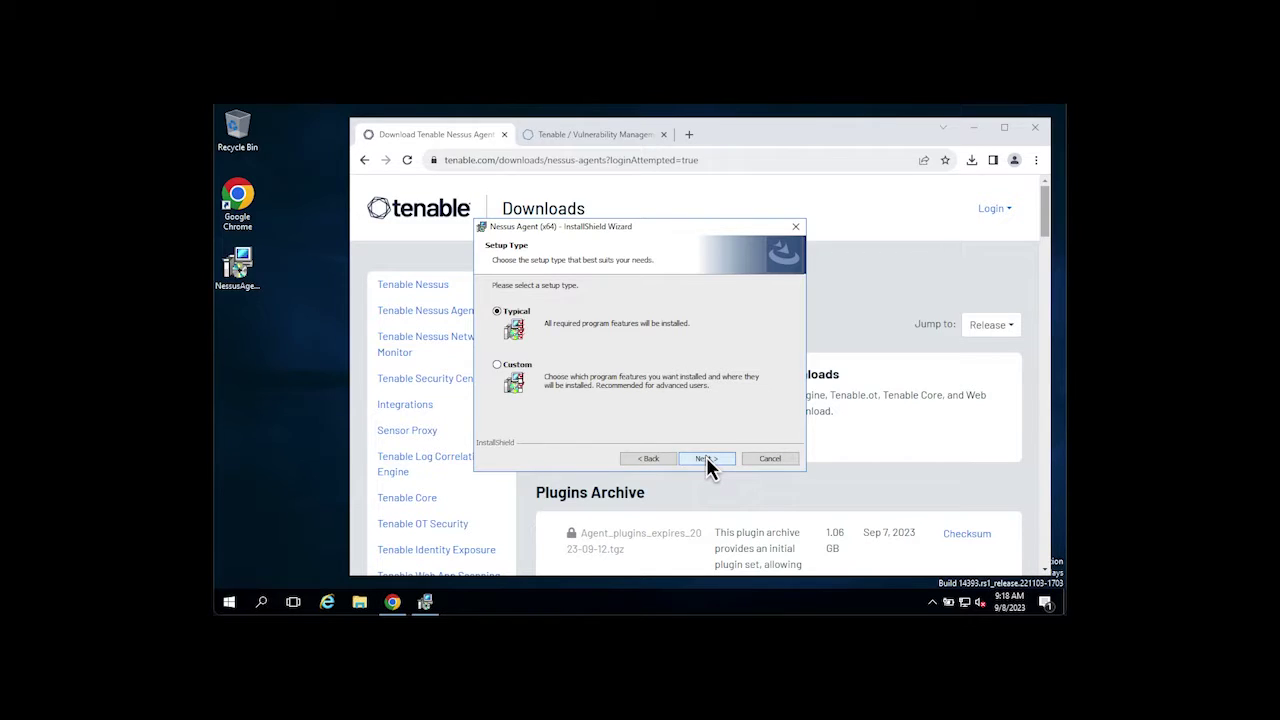
pyautogui.click(706, 459)
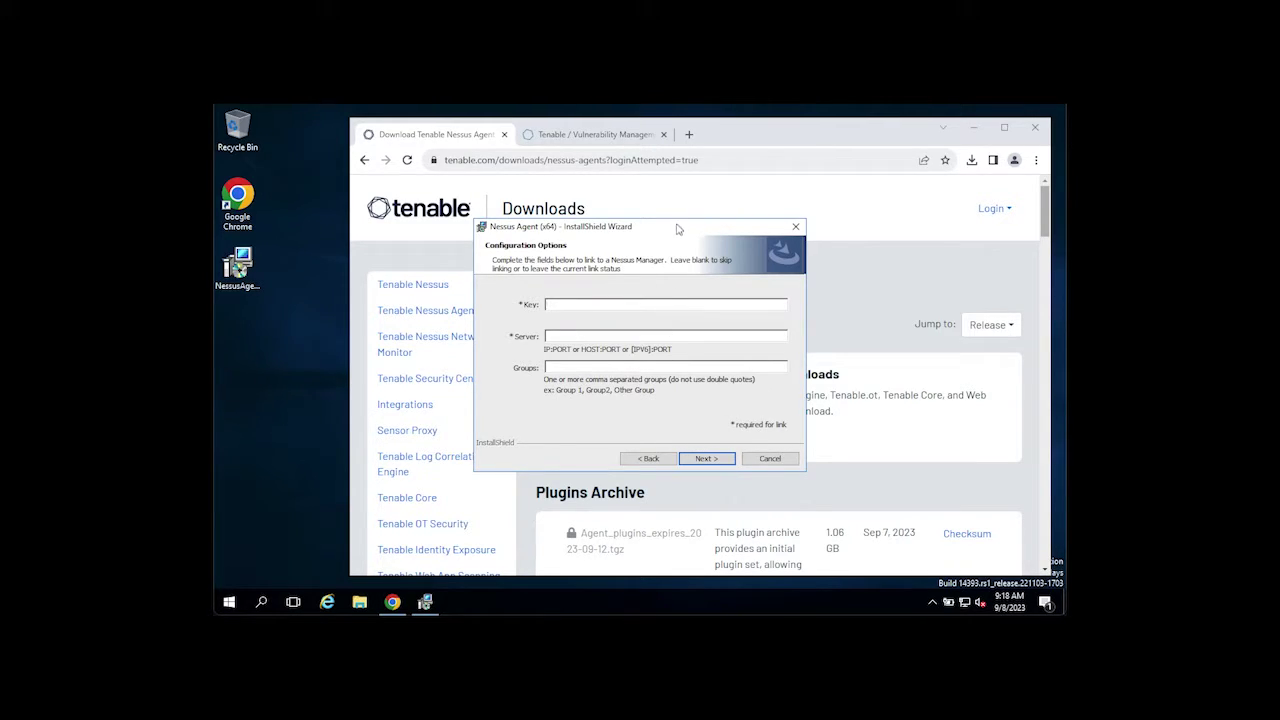
pyautogui.moveTo(678, 228); pyautogui.dragTo(484, 228)
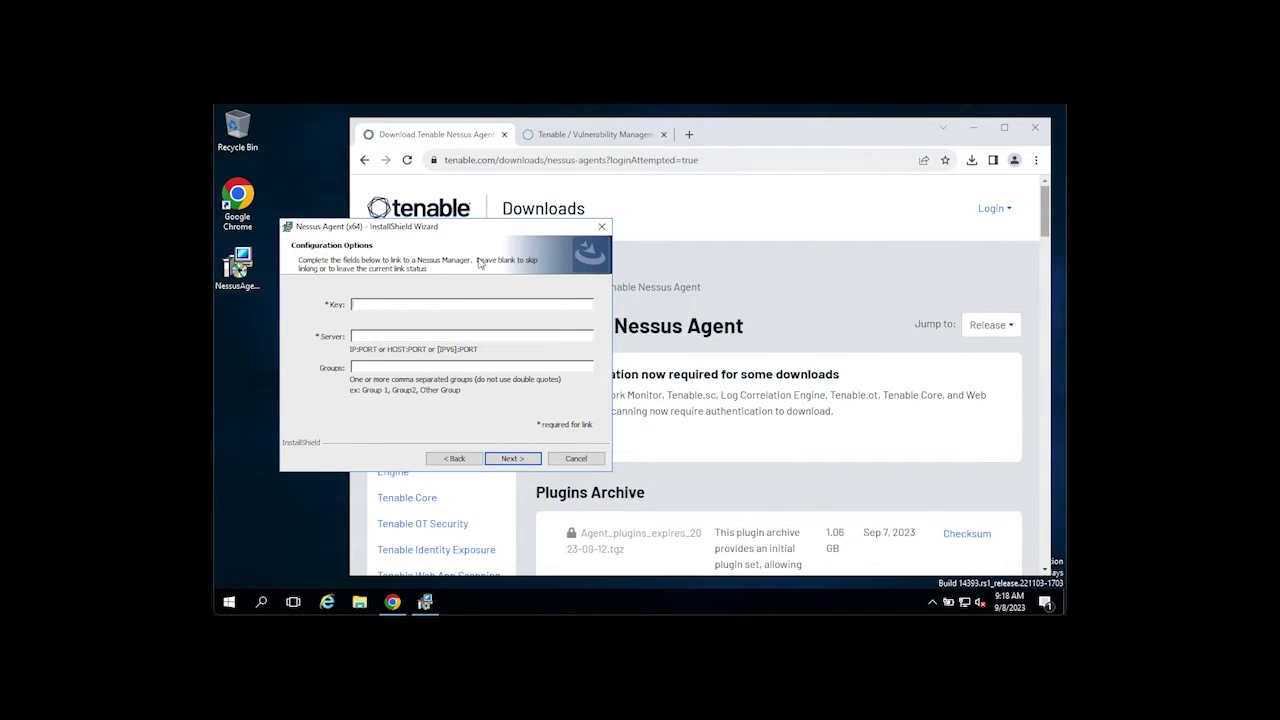
# Go to Settings > Sensors > Nessus Agents in Vulnerability Management.
pyautogui.click(581, 136)
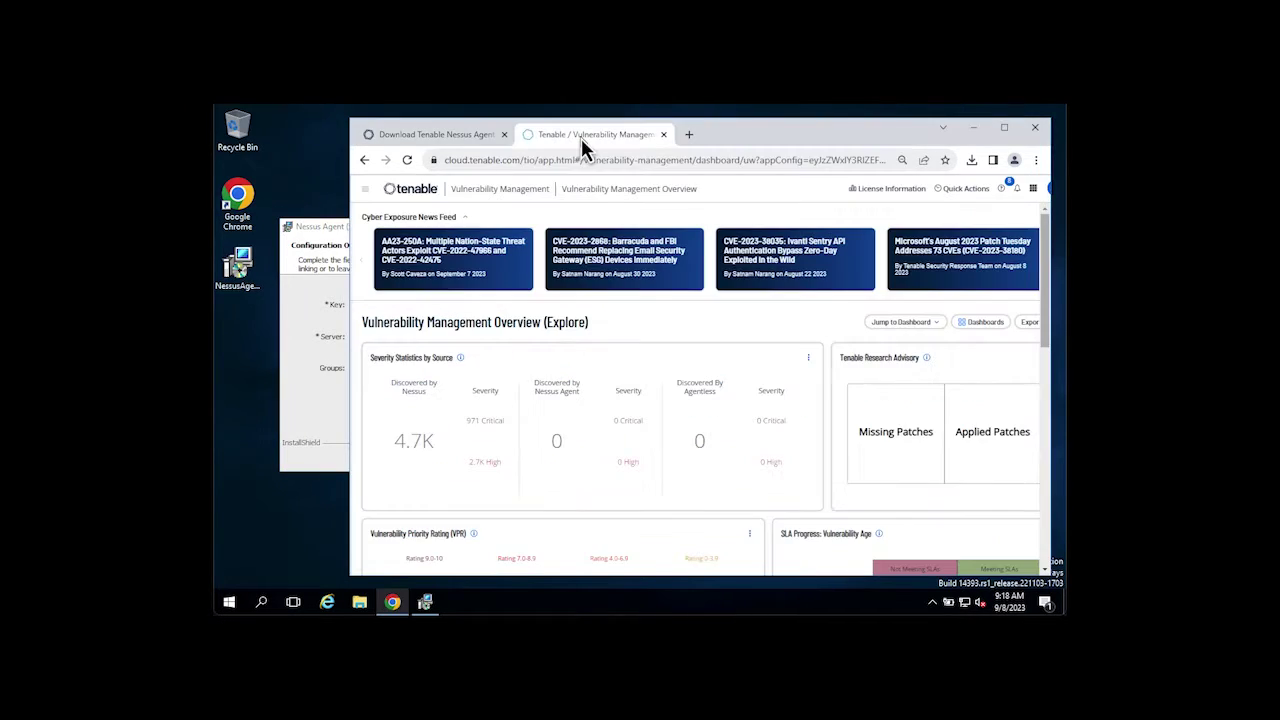
pyautogui.click(364, 190)
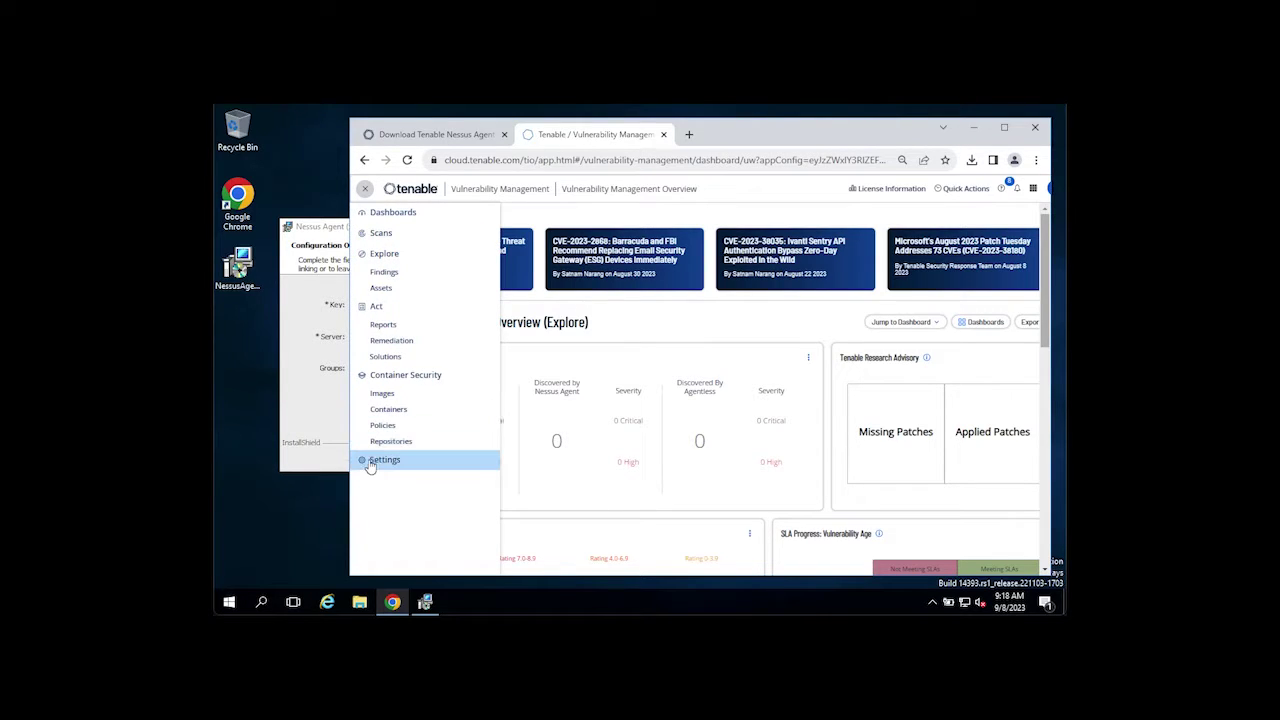
pyautogui.click(370, 463)
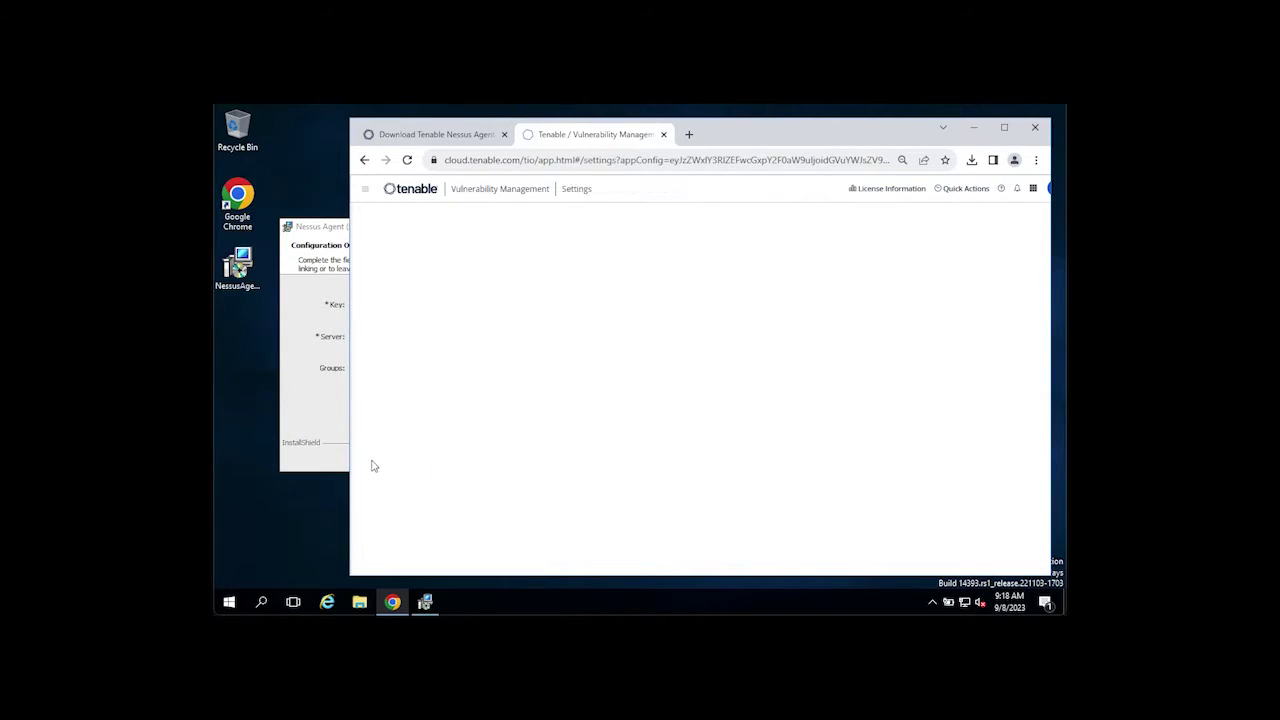
pyautogui.scroll(-2, 375, 462)
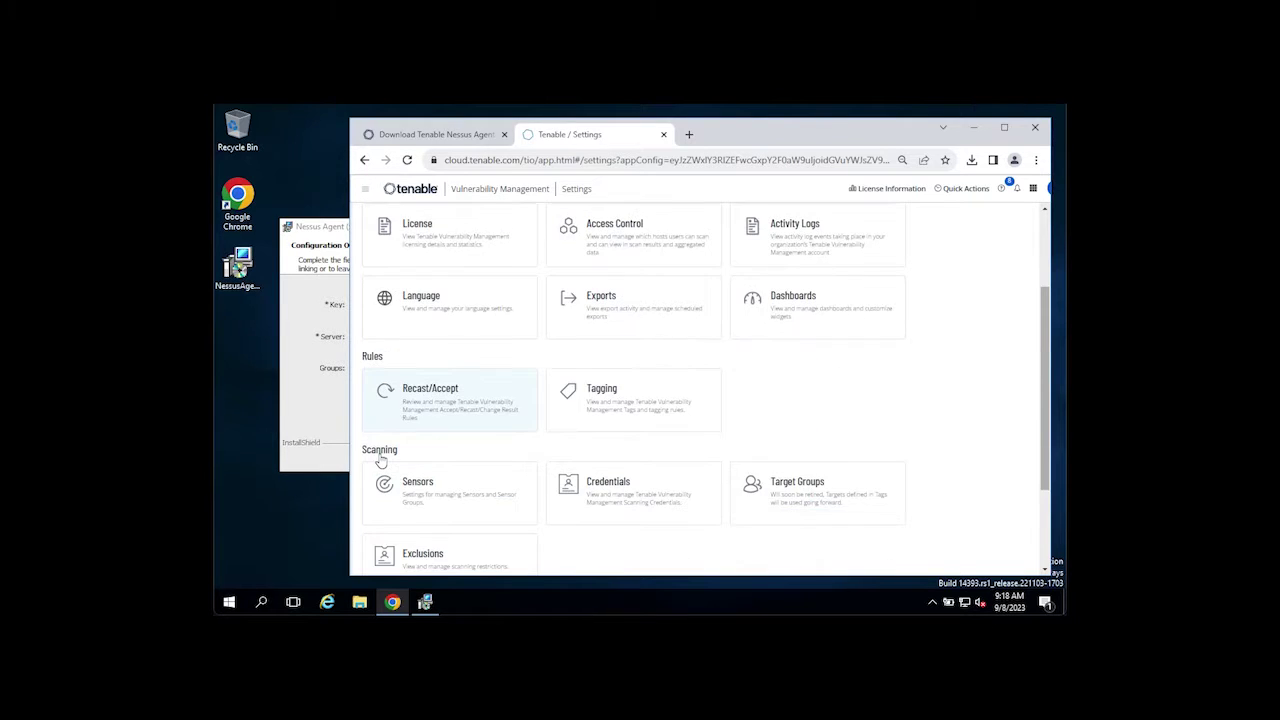
pyautogui.click(436, 500)
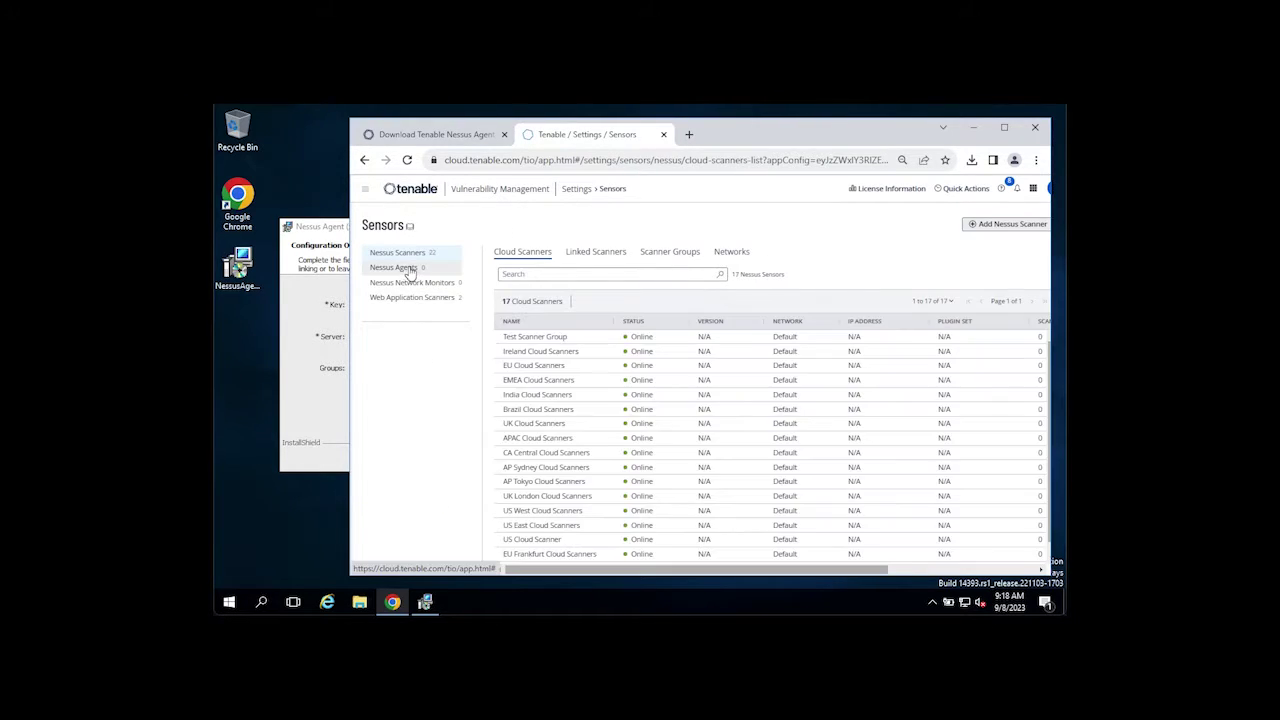
pyautogui.click(400, 268)
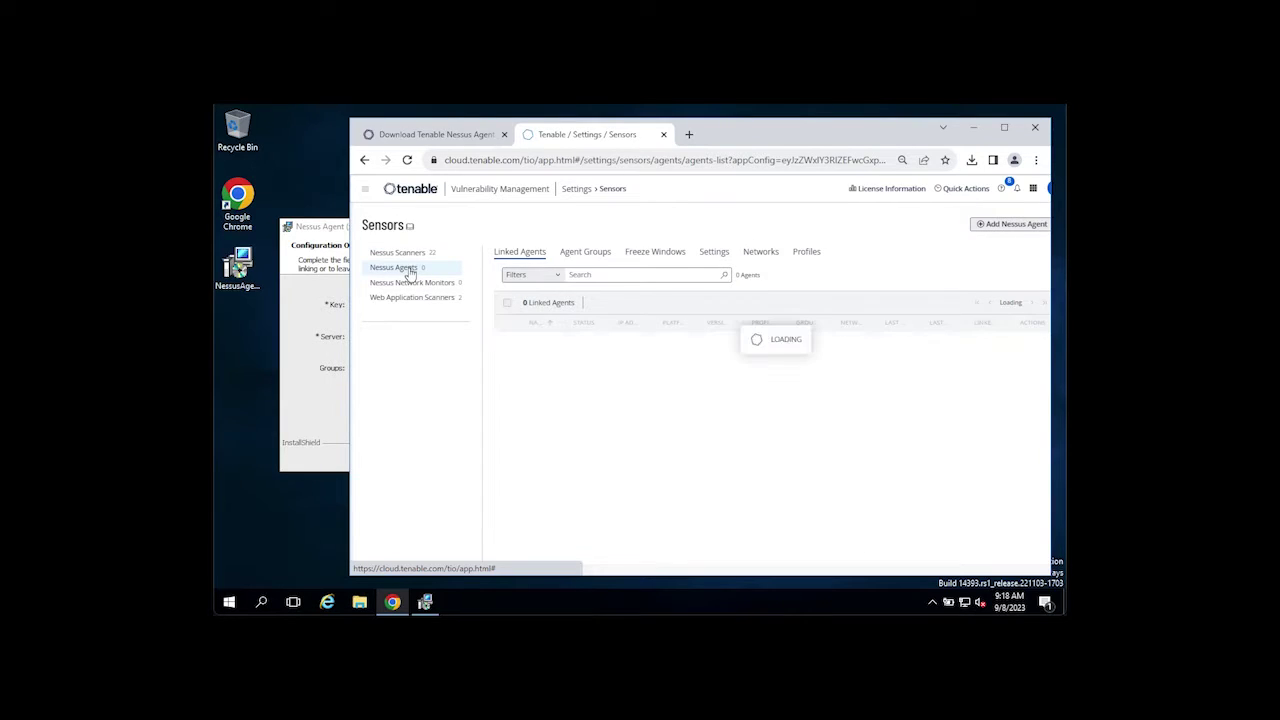
# Copy the linking key from the Add Nessus Agent panel and close the panel.
pyautogui.click(978, 226)
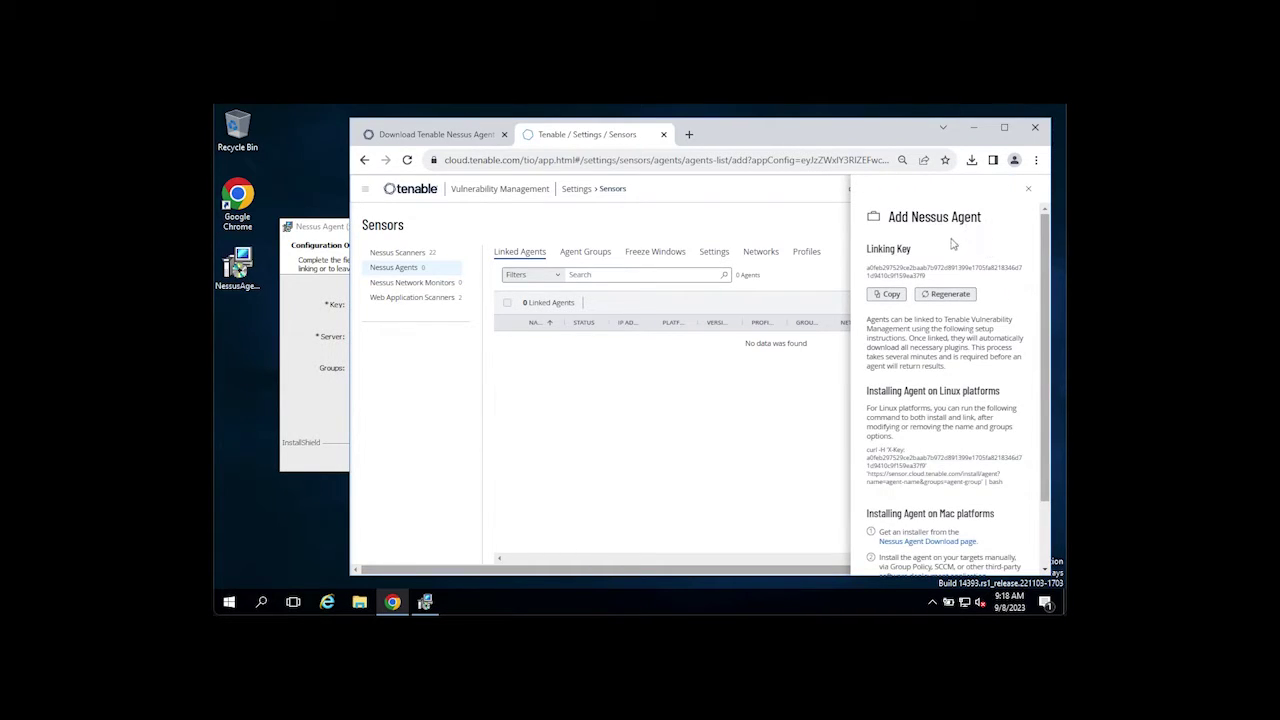
pyautogui.click(886, 296)
pyautogui.click(1028, 188)
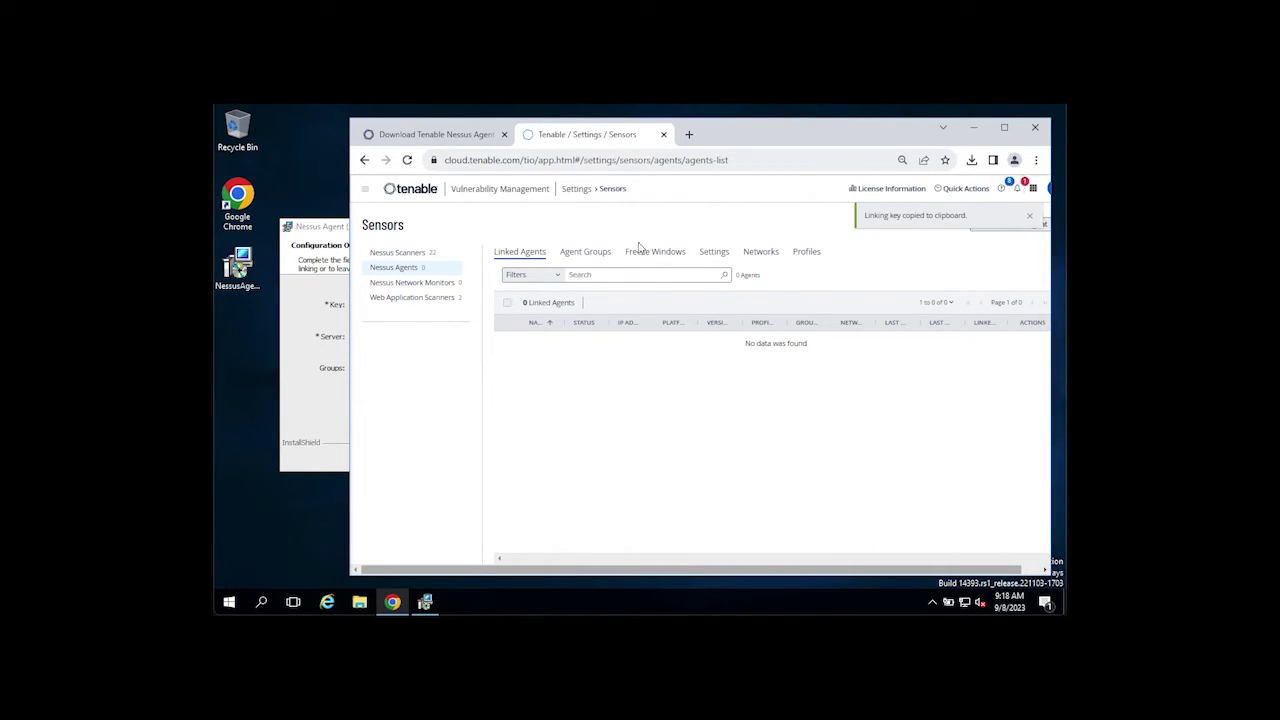
# Paste the linking key, enter server cloud.tenable.com:443 and group Demo in Configuration Options.
pyautogui.click(314, 320)
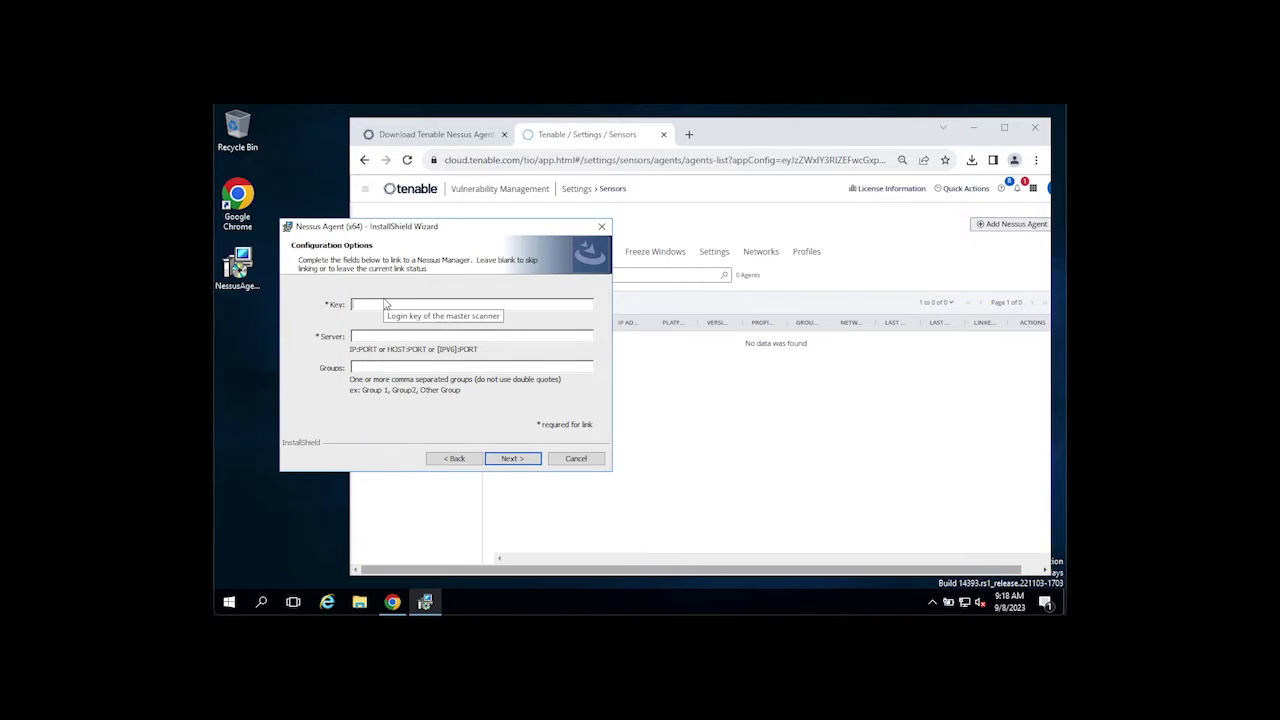
pyautogui.hotkey('ctrl', 'v')
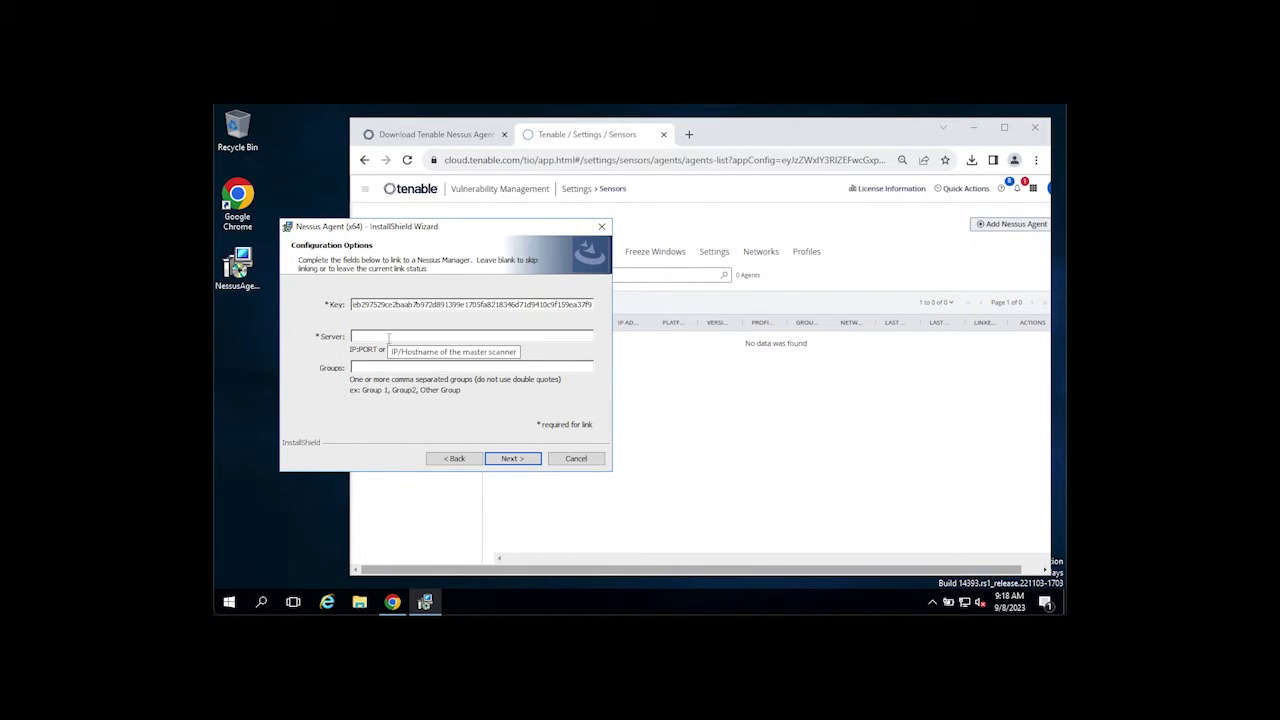
pyautogui.click(390, 336)
pyautogui.write('cl')
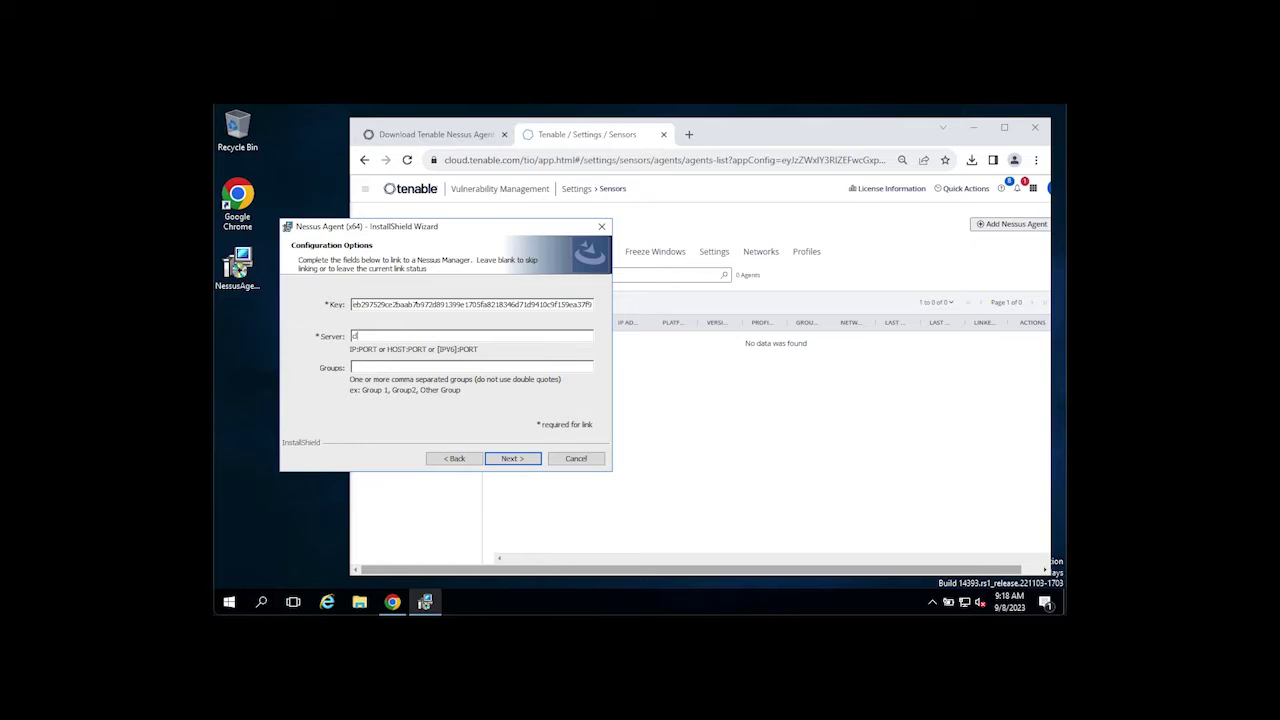
pyautogui.write('oud.tenable.com:443')
pyautogui.write('Demo')
# Install Nessus Agent (x64) and close the wizard once installation completes.
pyautogui.click(510, 462)
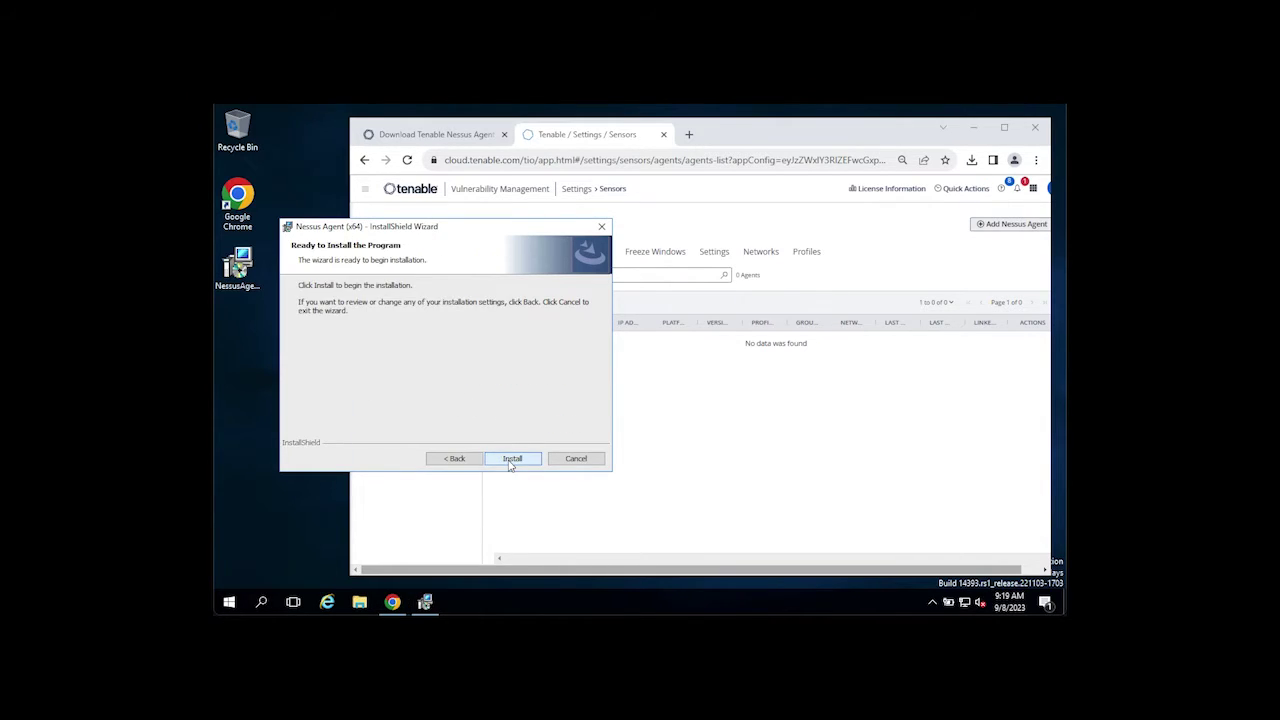
pyautogui.click(510, 462)
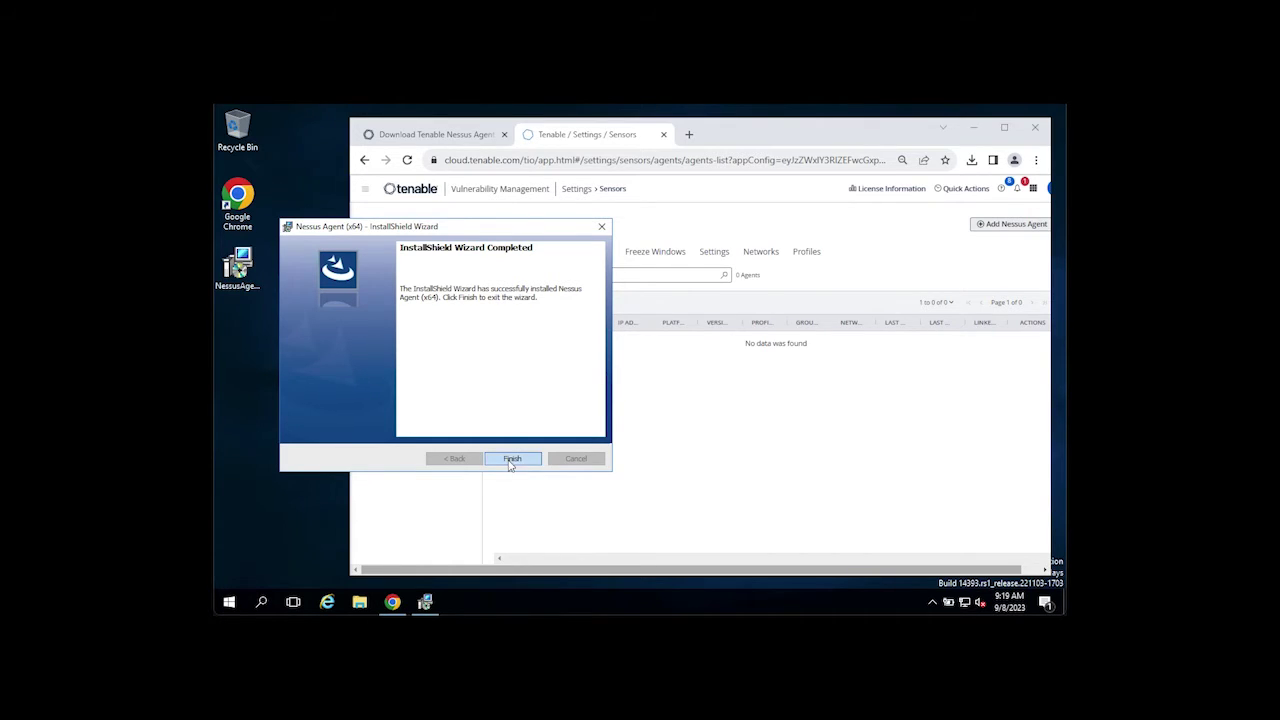
pyautogui.click(511, 459)
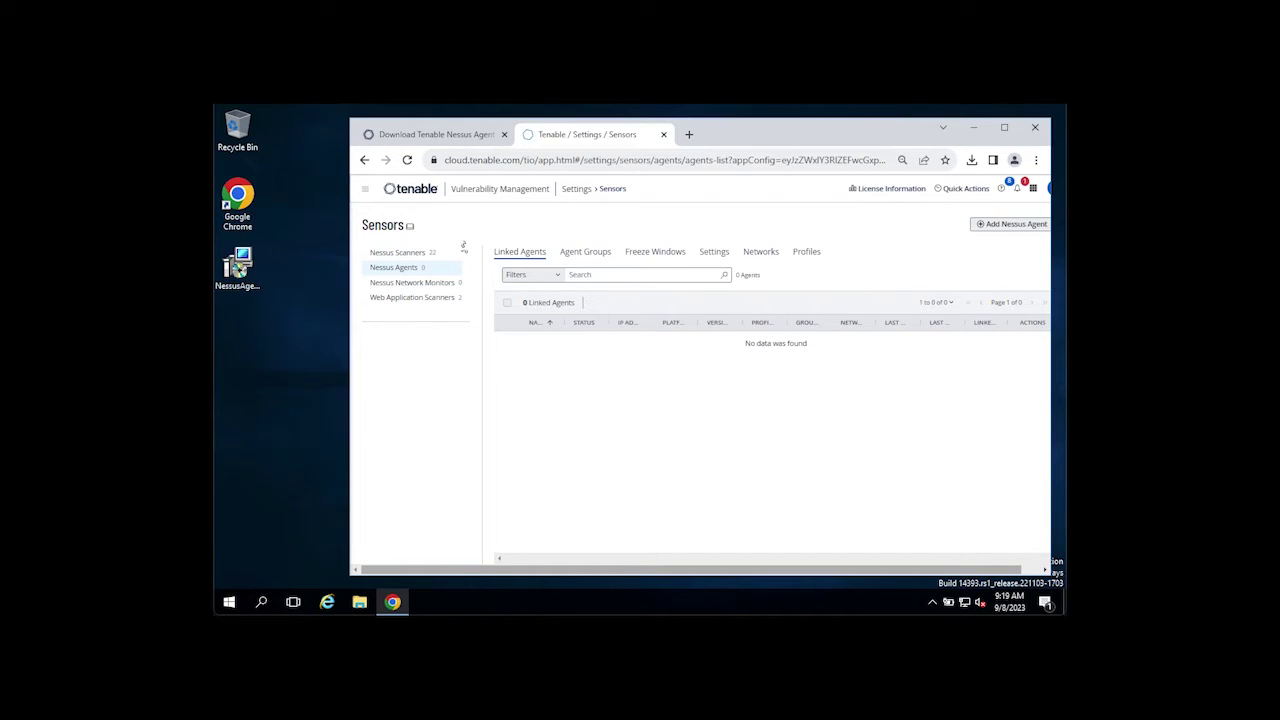
# Reload the Sensors page so the new Windows agent shows under Linked Agents.
pyautogui.click(407, 160)
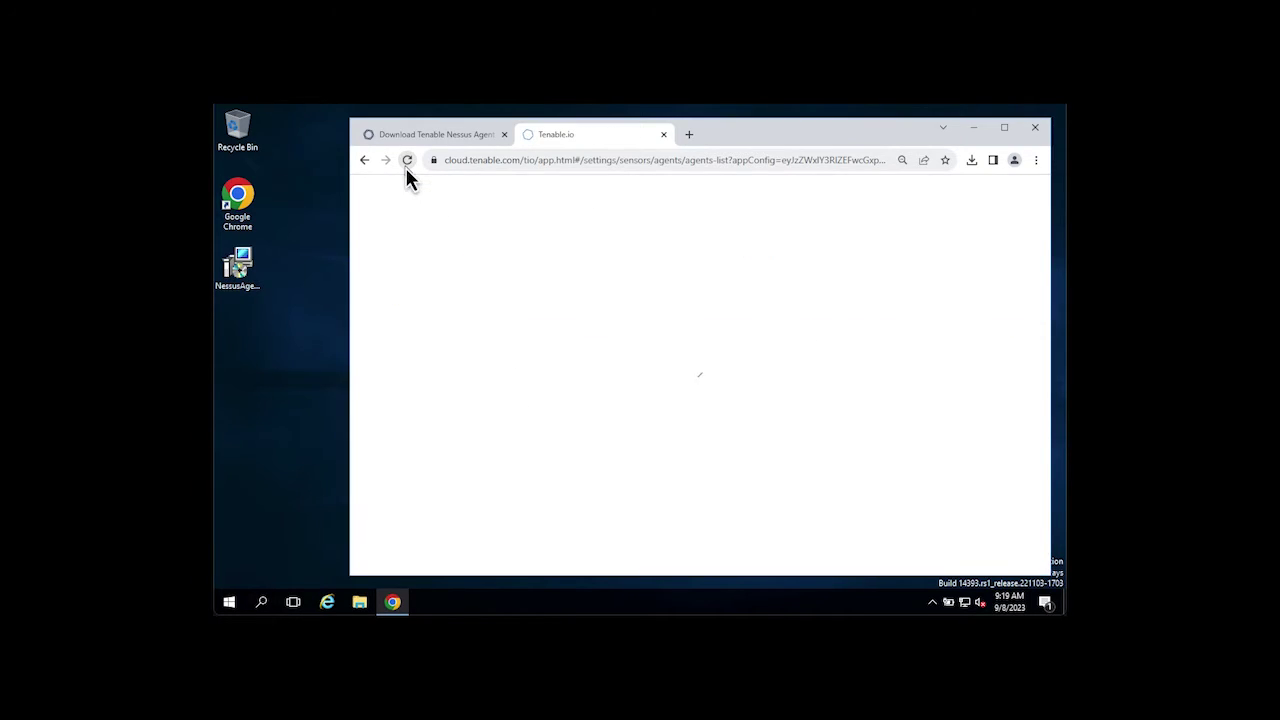